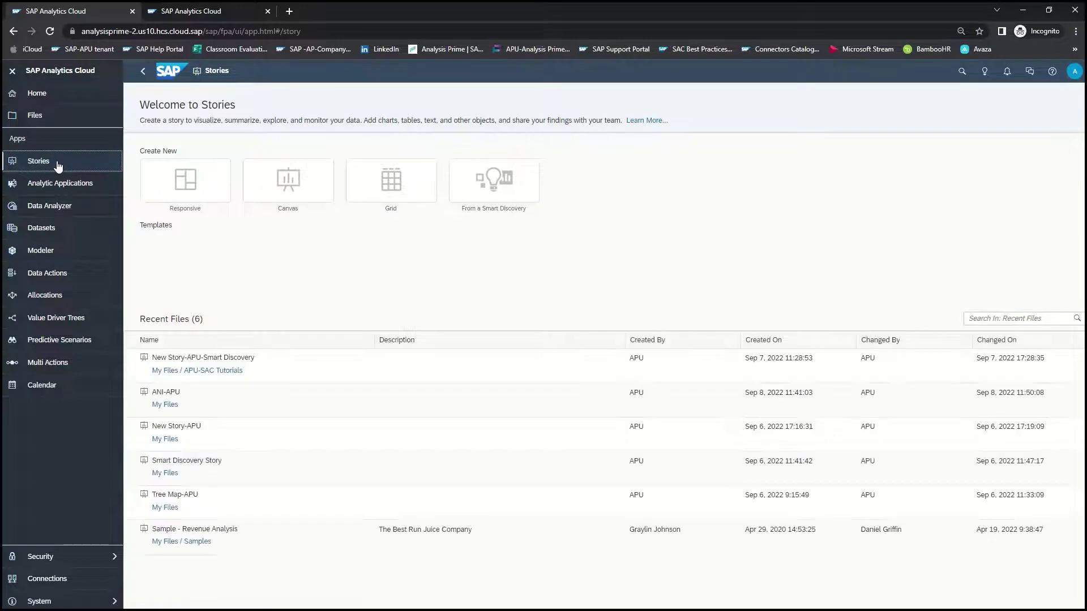
Step: Create a responsive story in Classic Design Experience and rearrange its two side-by-side lanes into a full-width stack
{"action": "left_click", "coordinate": [218, 187]}
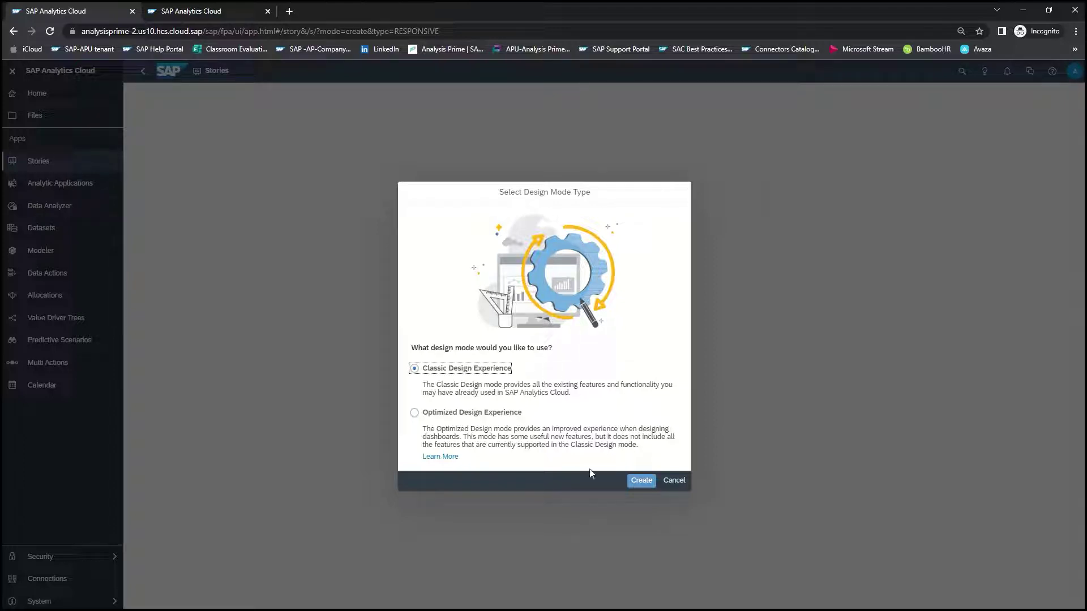
{"action": "left_click", "coordinate": [645, 482]}
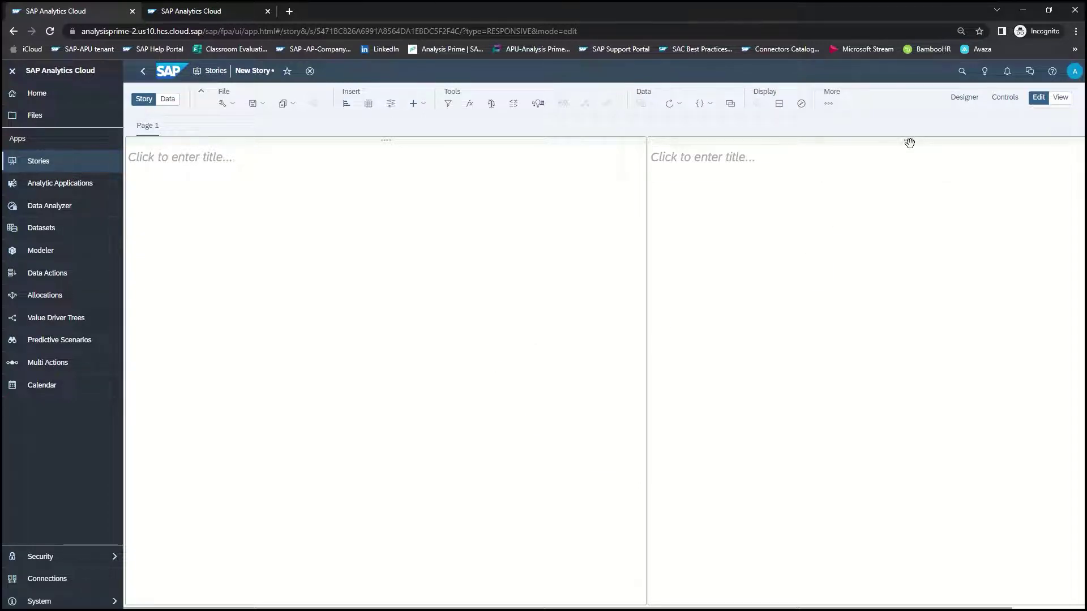
{"action": "left_click_drag", "start_coordinate": [910, 142], "coordinate": [185, 143]}
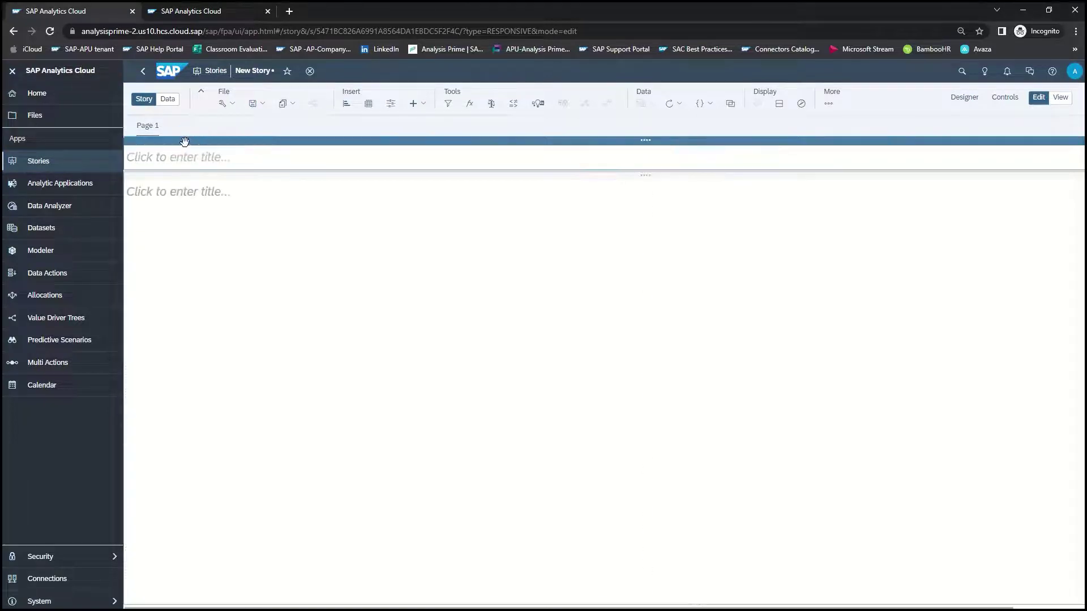
Step: Title the upper lane "Creating a New Story"
{"action": "left_click", "coordinate": [230, 158]}
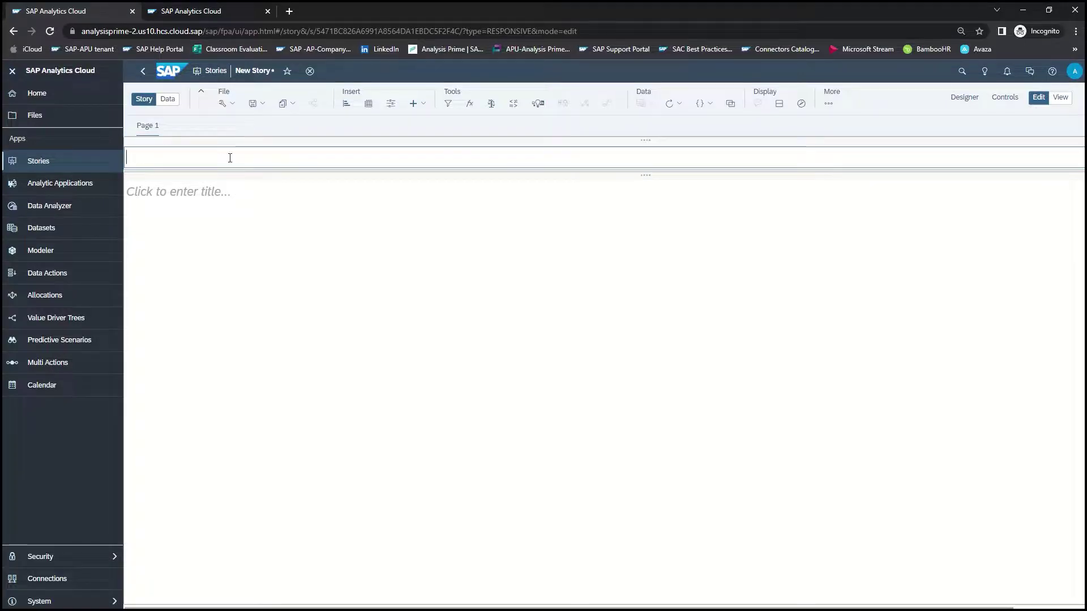
{"action": "type", "text": "Creating a New Story"}
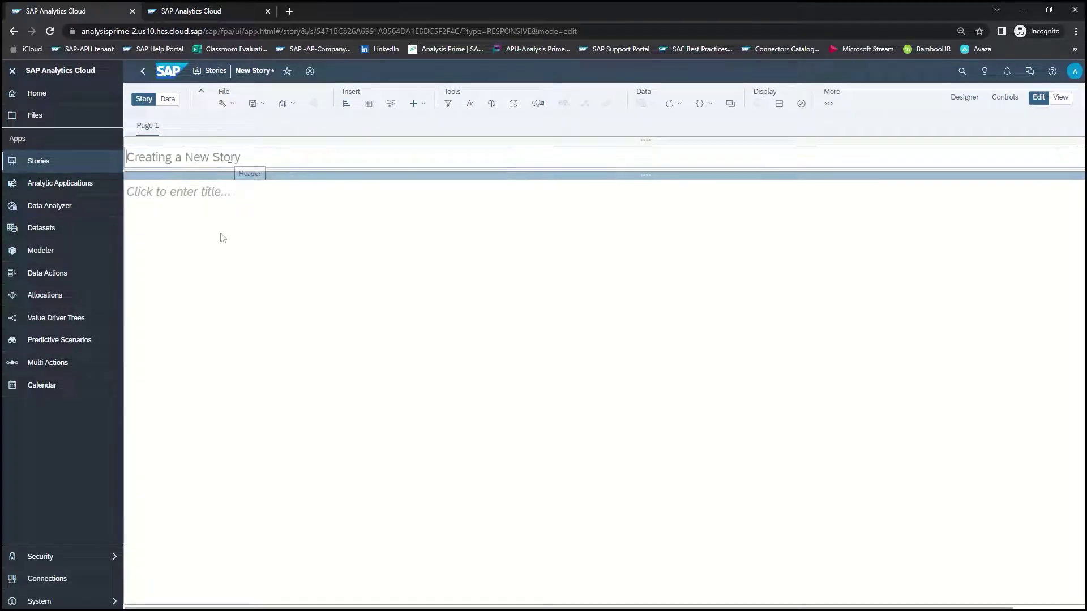
{"action": "left_click", "coordinate": [222, 236]}
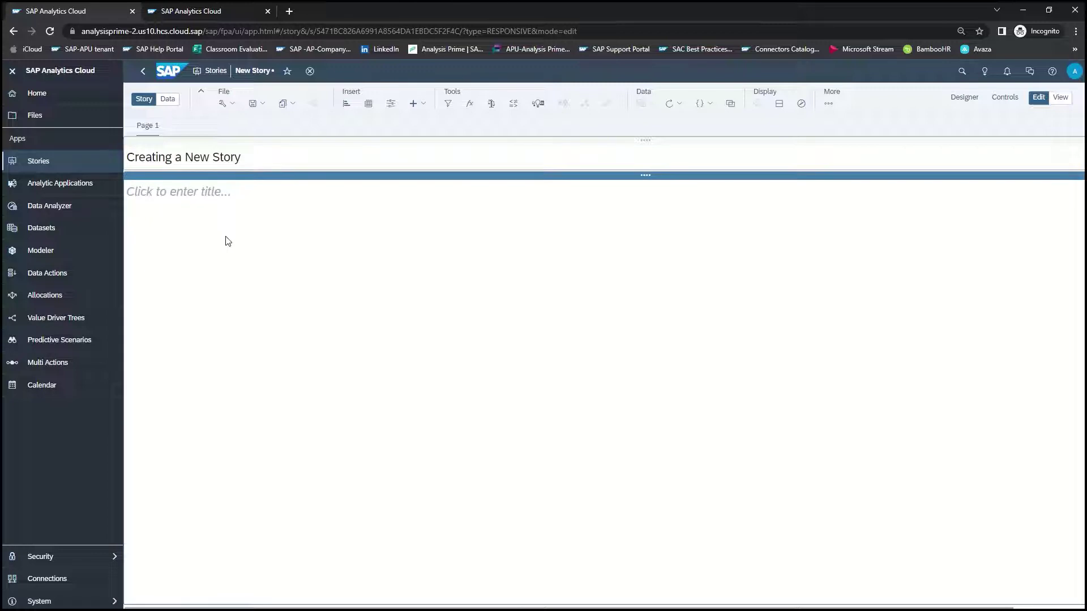
Step: Insert a chart in the lower lane based on the T01_Primary model and make its frame slightly wider and shorter
{"action": "left_click", "coordinate": [261, 257]}
{"action": "left_click", "coordinate": [348, 108]}
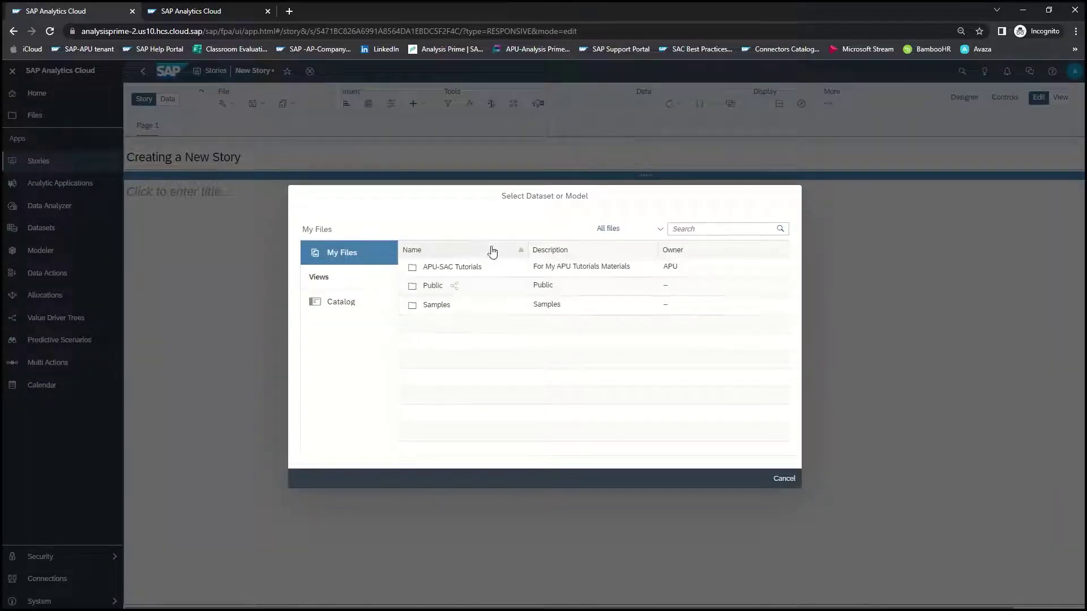
{"action": "left_click", "coordinate": [701, 229]}
{"action": "type", "text": "t01_p"}
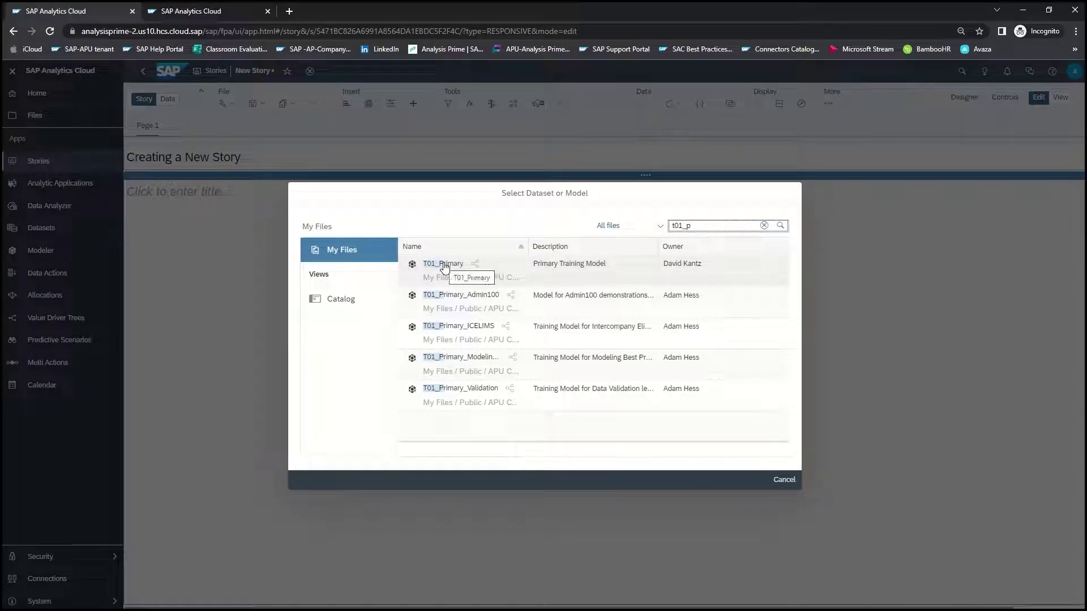
{"action": "left_click", "coordinate": [444, 265]}
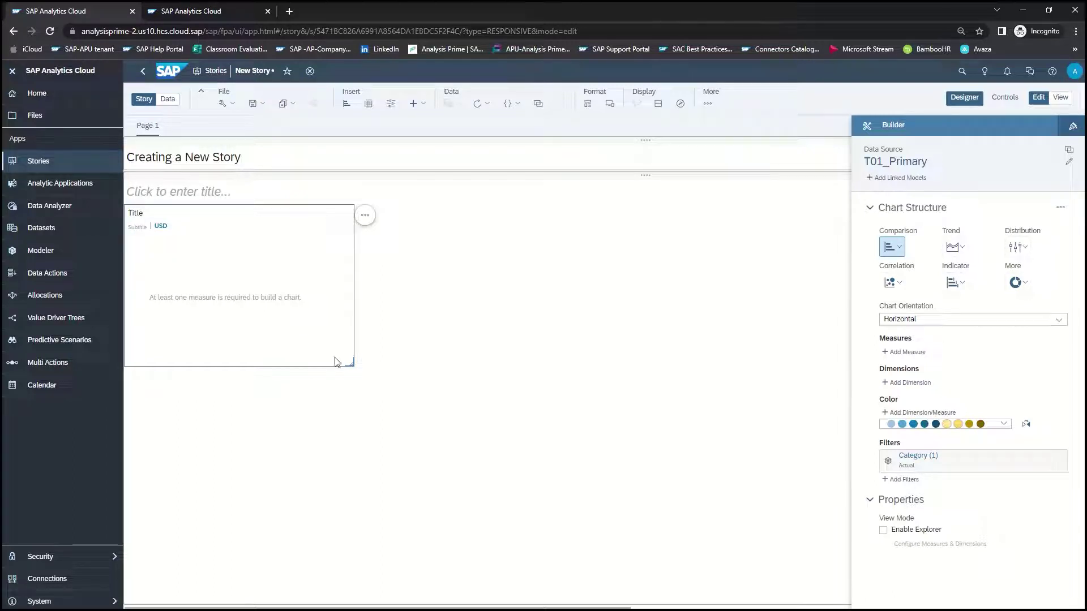
{"action": "left_click_drag", "start_coordinate": [352, 365], "coordinate": [381, 354]}
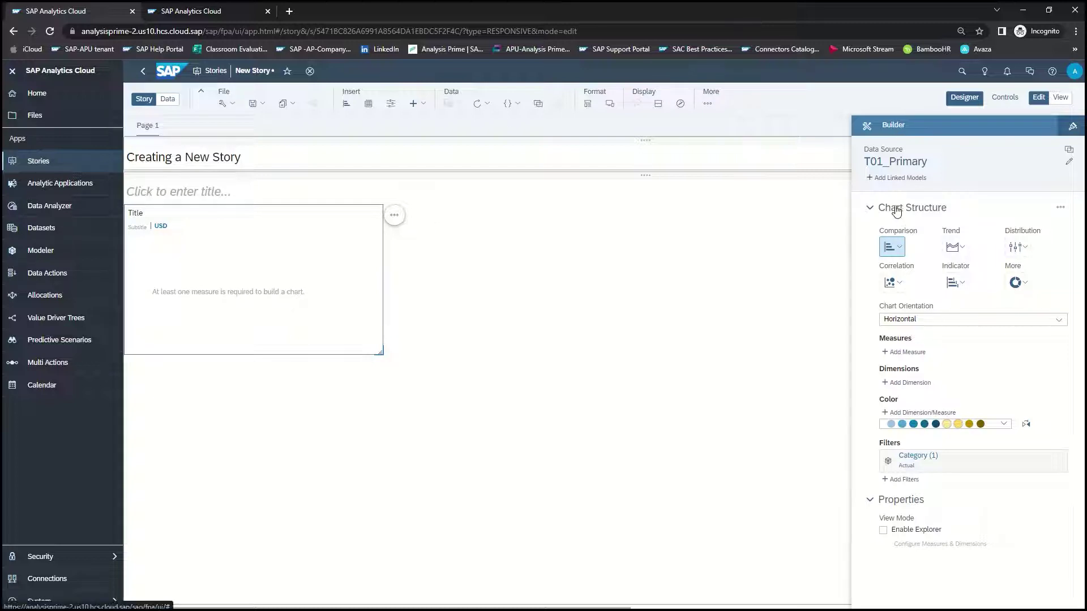
Step: Set the chart type to the Bar/Column comparison with vertical orientation
{"action": "left_click", "coordinate": [898, 255]}
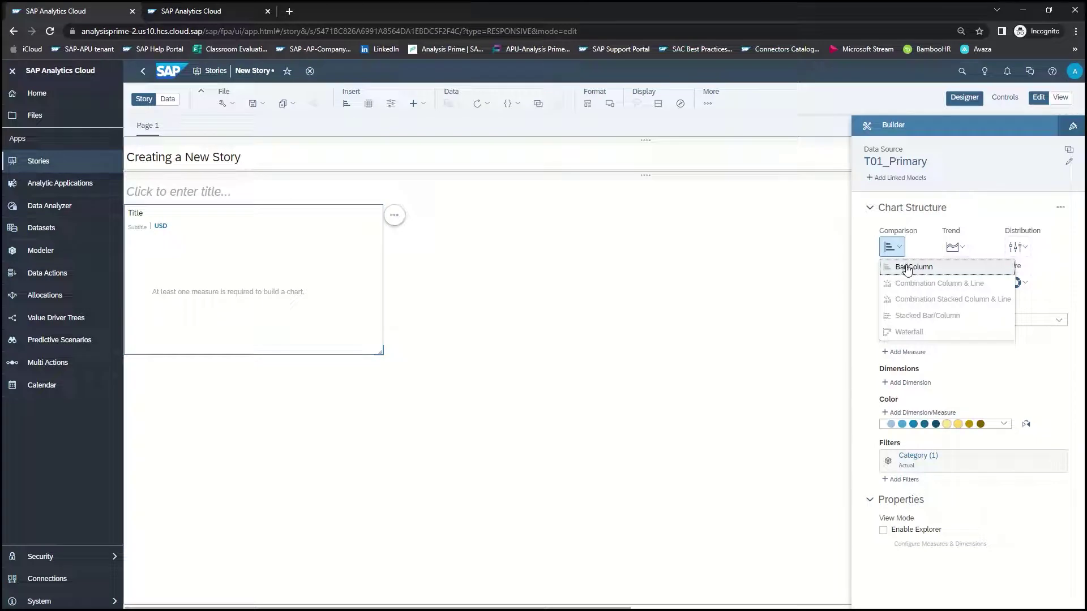
{"action": "left_click", "coordinate": [908, 267]}
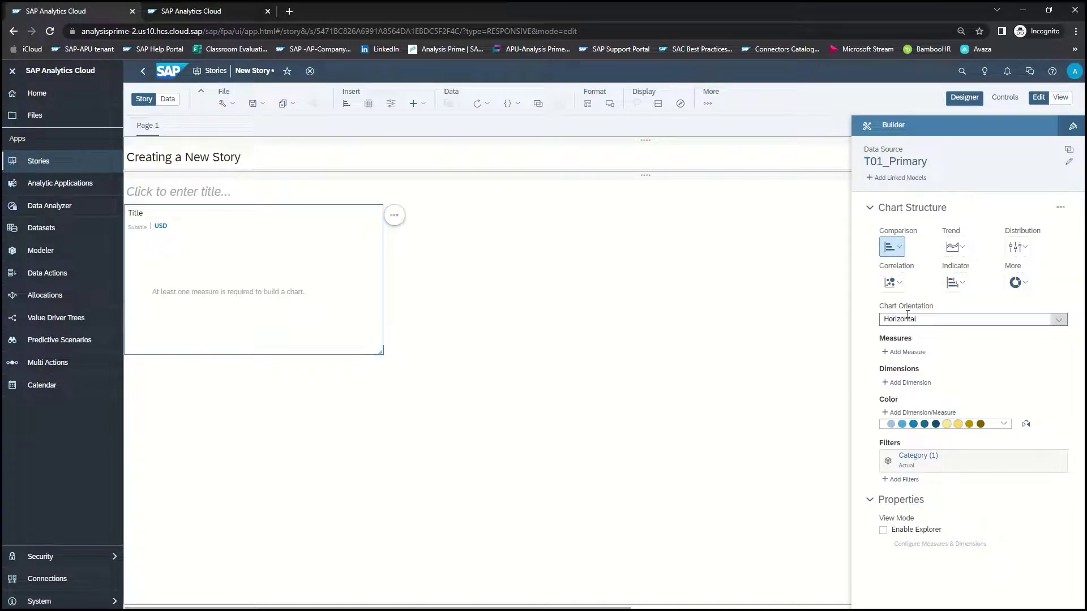
{"action": "left_click", "coordinate": [1058, 319]}
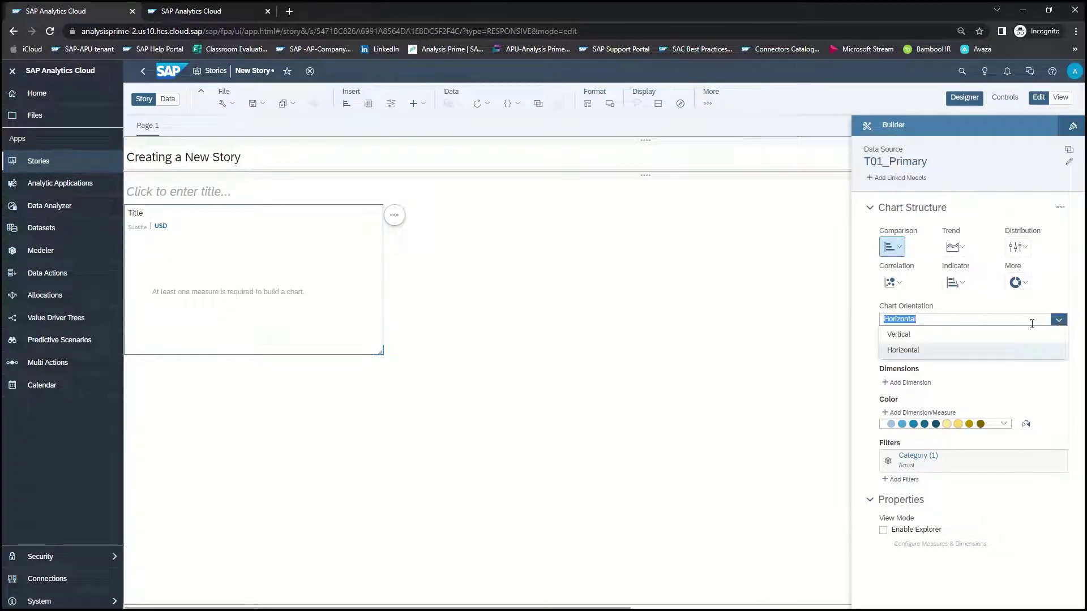
{"action": "left_click", "coordinate": [942, 336]}
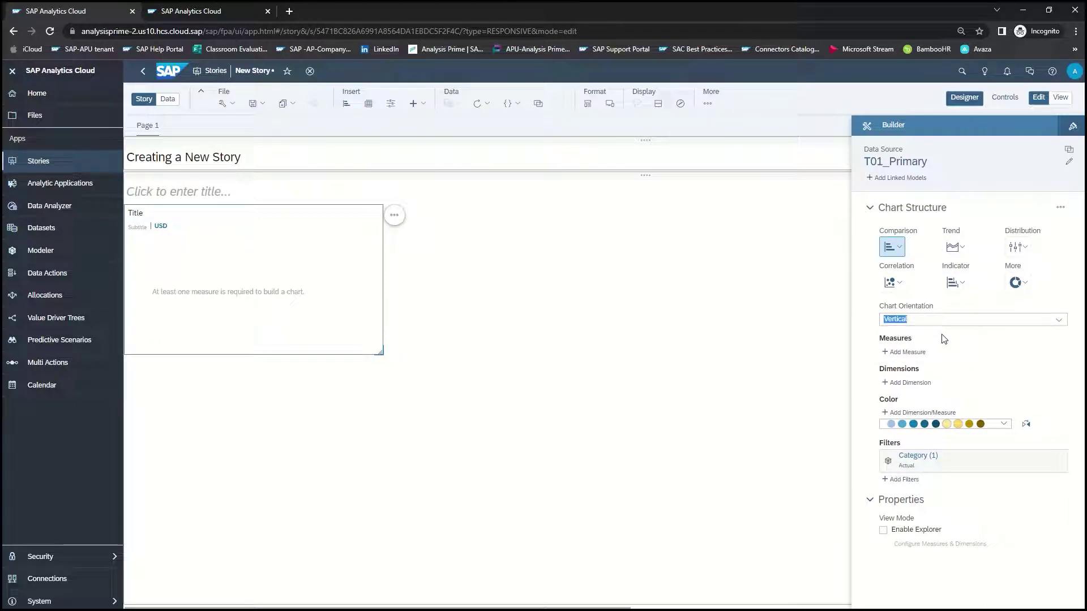
Step: Add Net Income as the chart's measure and Time as its dimension
{"action": "left_click", "coordinate": [900, 352]}
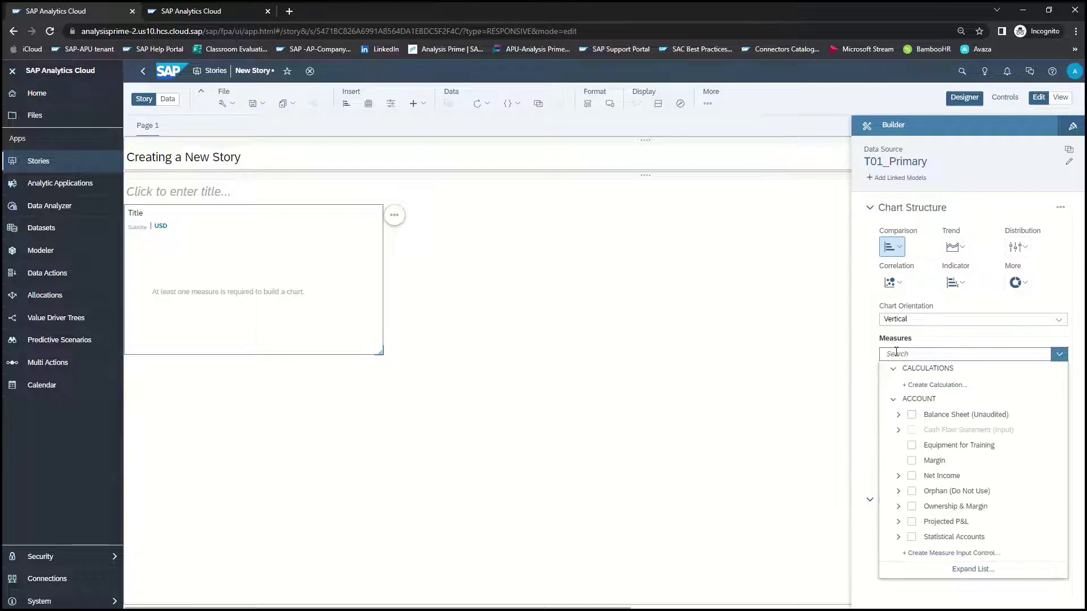
{"action": "left_click", "coordinate": [911, 477]}
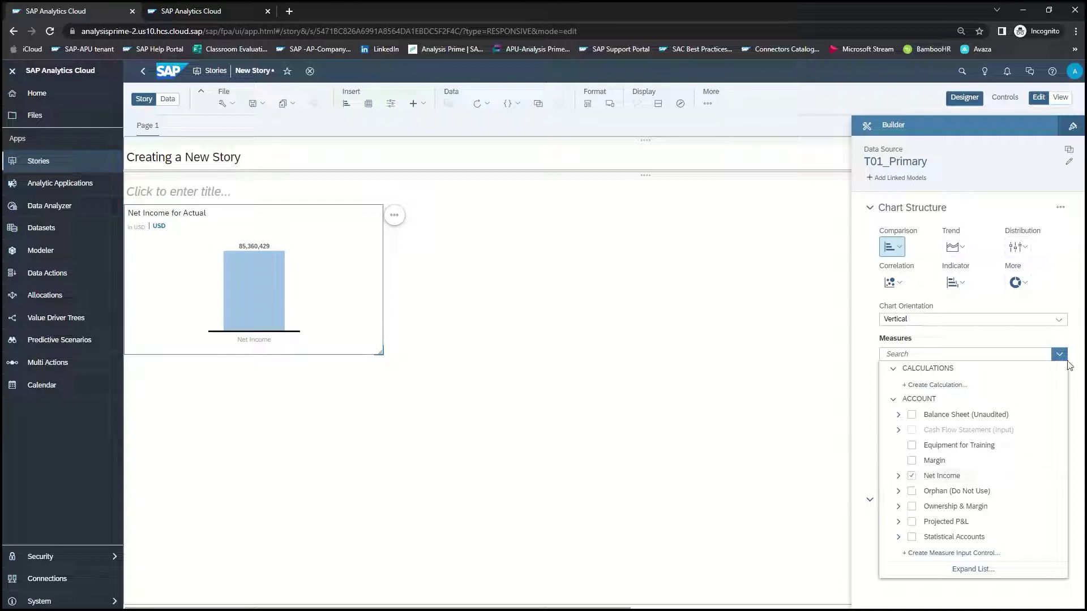
{"action": "left_click", "coordinate": [1059, 355]}
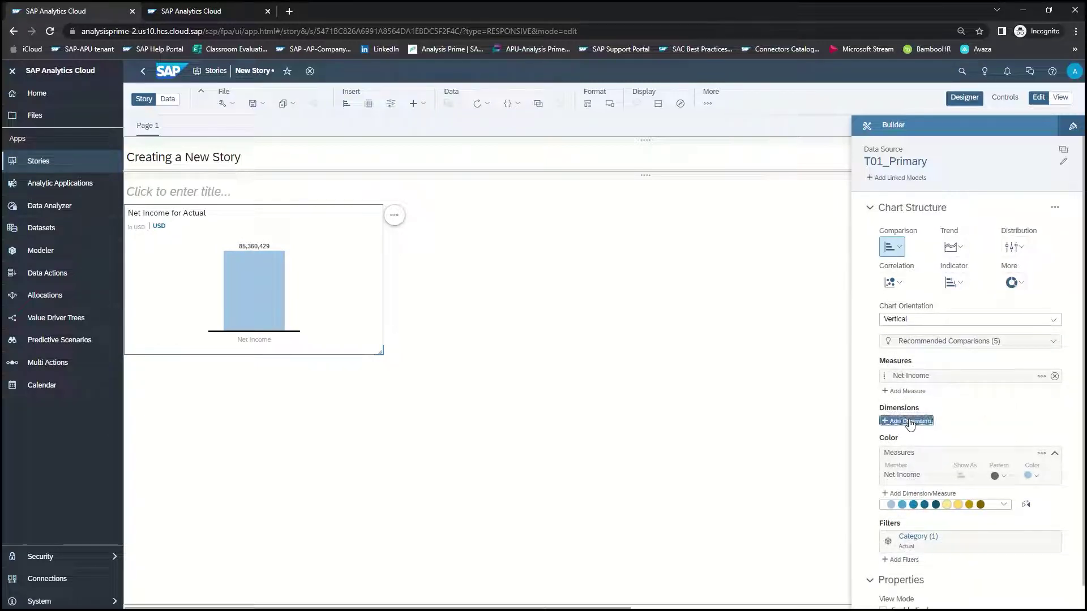
{"action": "left_click", "coordinate": [910, 422]}
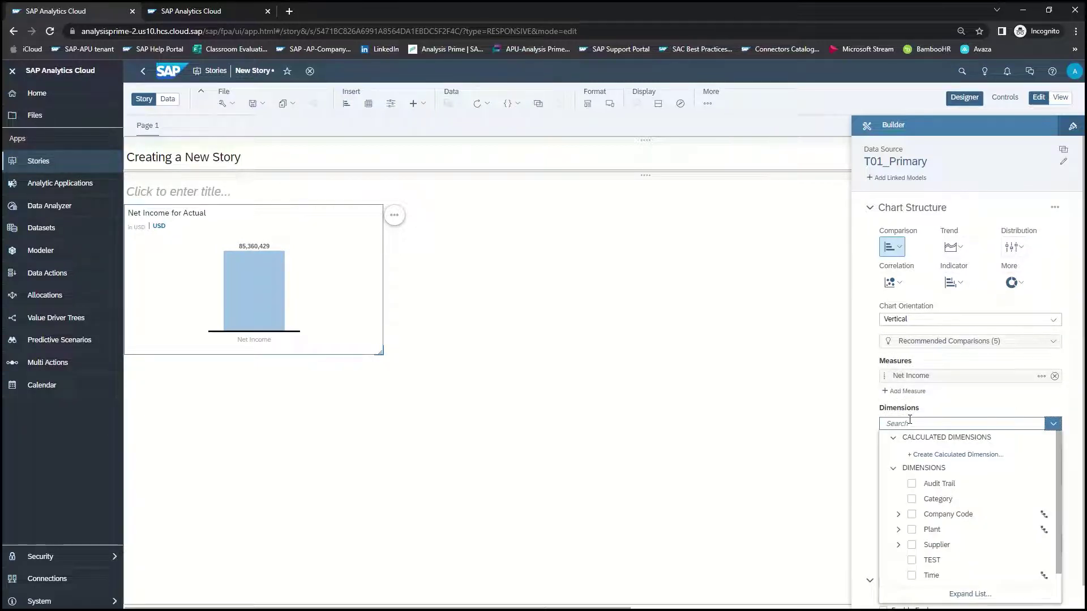
{"action": "left_click", "coordinate": [912, 576]}
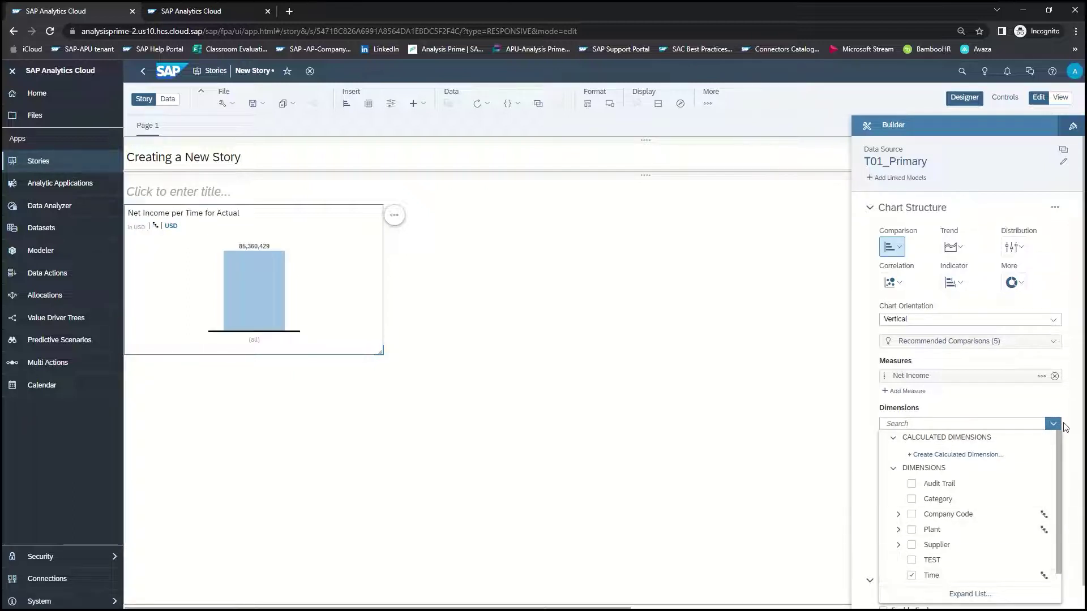
{"action": "left_click", "coordinate": [1050, 429]}
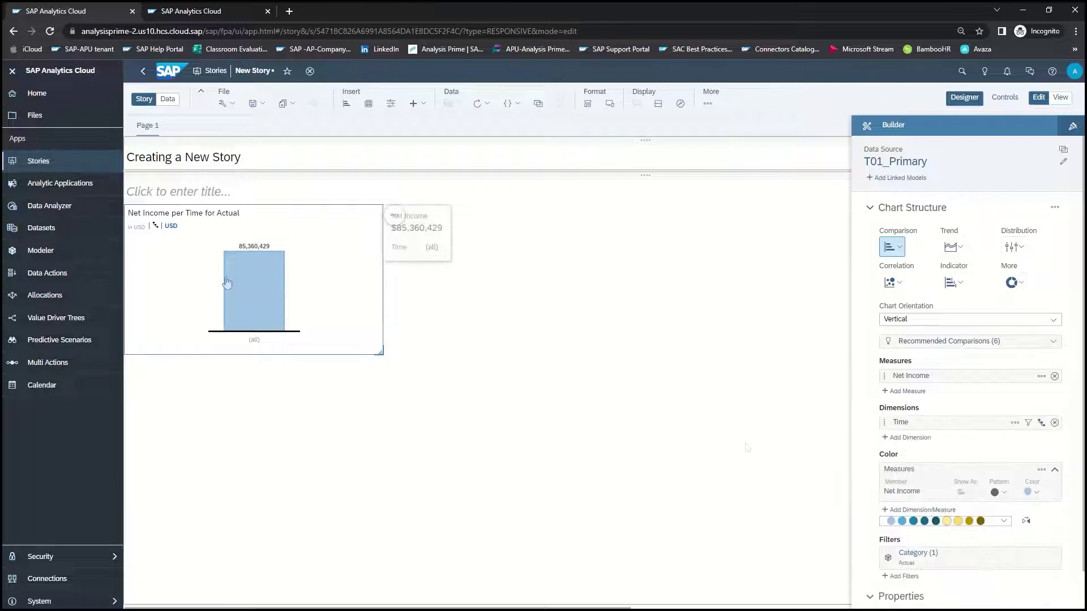
Step: Set the chart's Time drill level to Level 2 and enlarge the chart to about double its width
{"action": "mouse_move", "coordinate": [242, 286]}
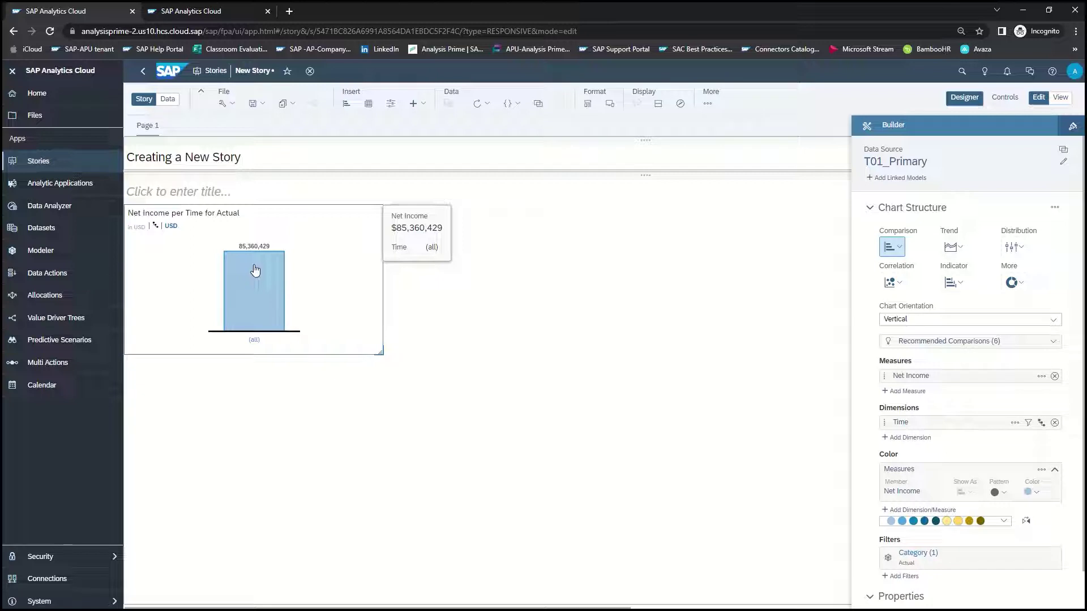
{"action": "left_click", "coordinate": [156, 229]}
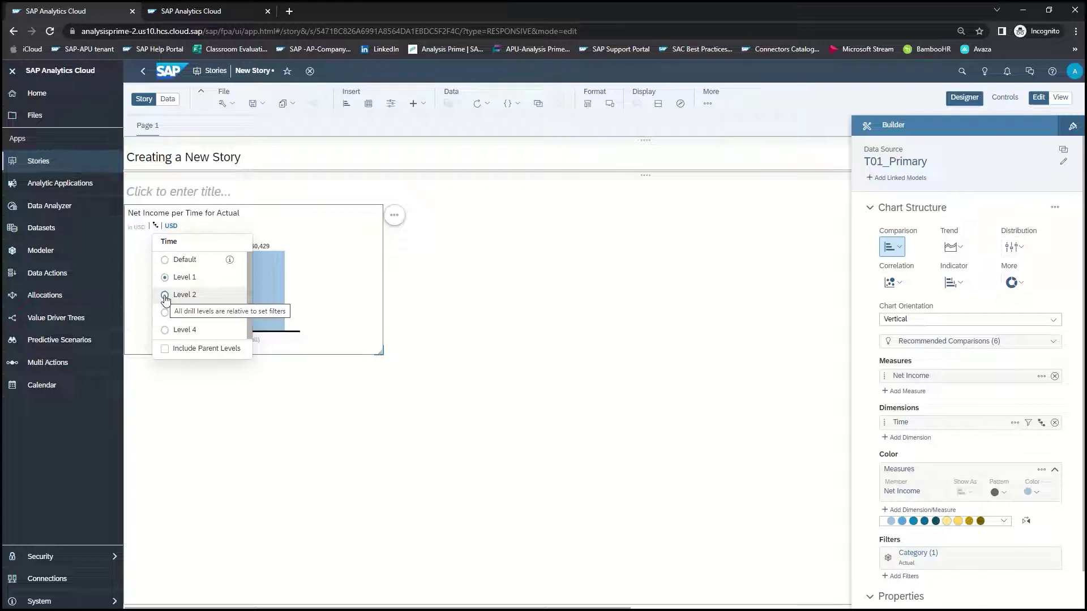
{"action": "left_click", "coordinate": [165, 298]}
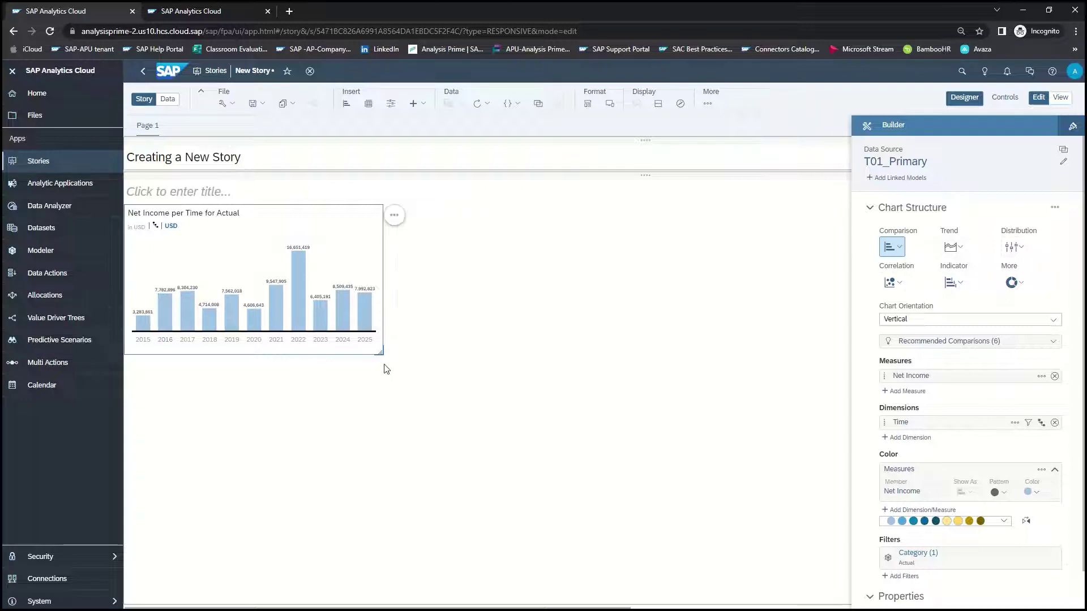
{"action": "left_click_drag", "start_coordinate": [382, 356], "coordinate": [670, 415]}
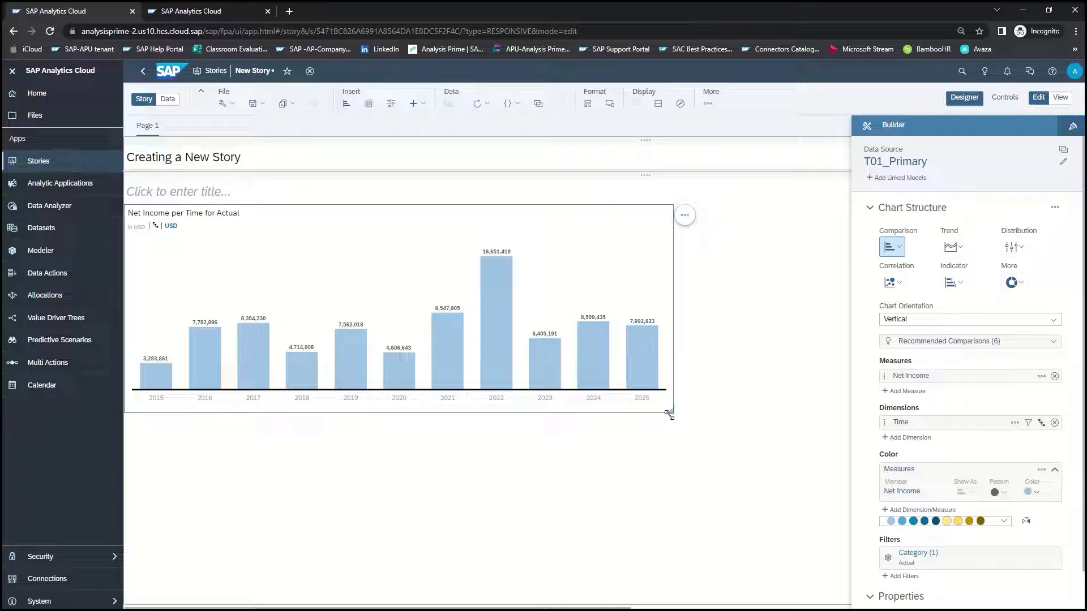
{"action": "mouse_move", "coordinate": [647, 357]}
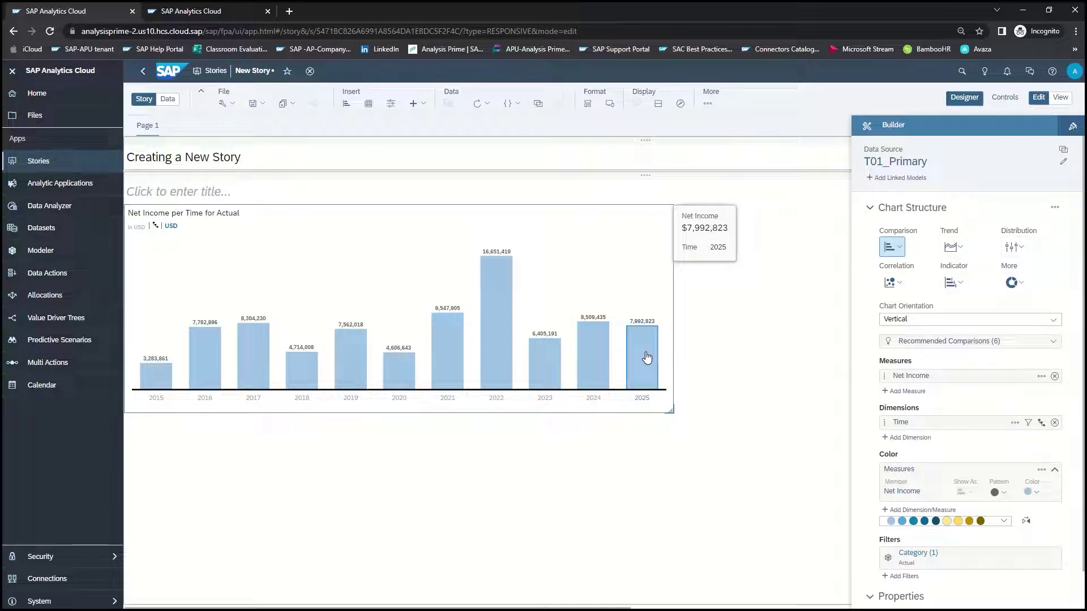
{"action": "mouse_move", "coordinate": [588, 345]}
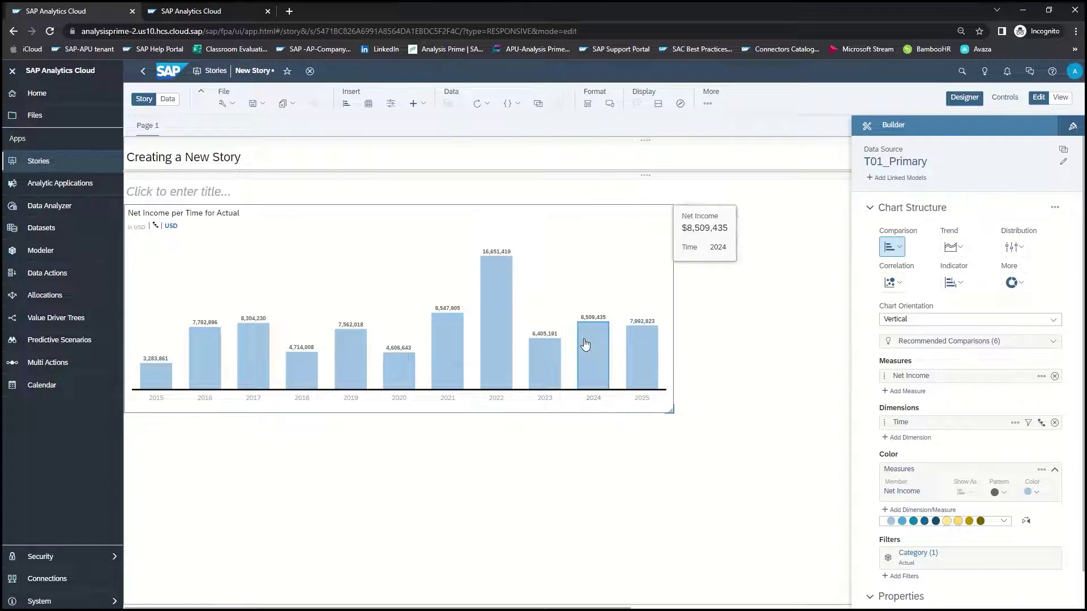
{"action": "mouse_move", "coordinate": [502, 352]}
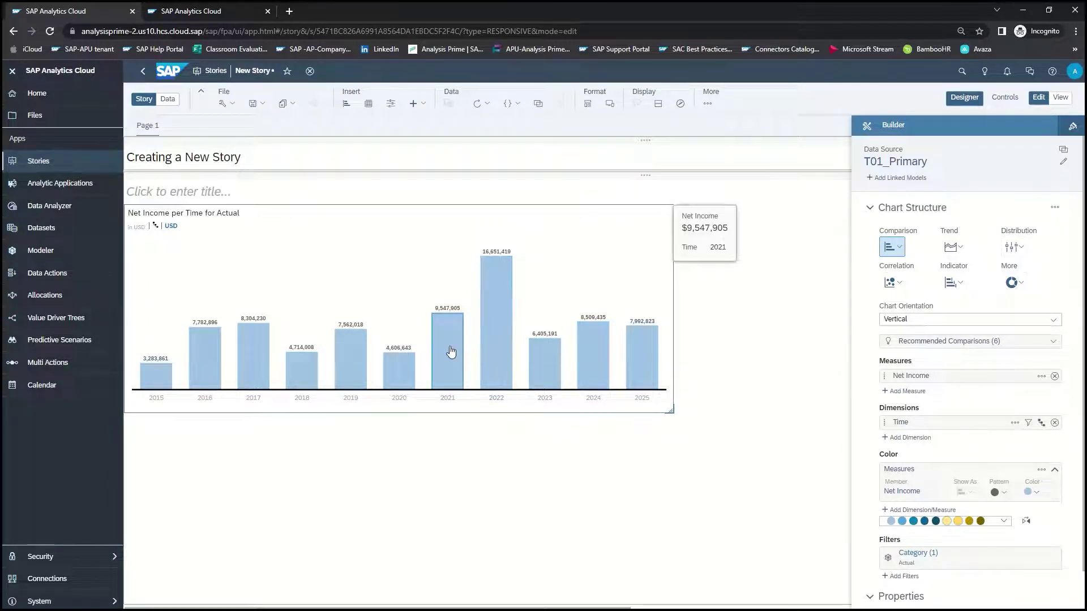
{"action": "mouse_move", "coordinate": [388, 370]}
Step: Title the chart's lane "Net Income Annually"
{"action": "left_click", "coordinate": [148, 195]}
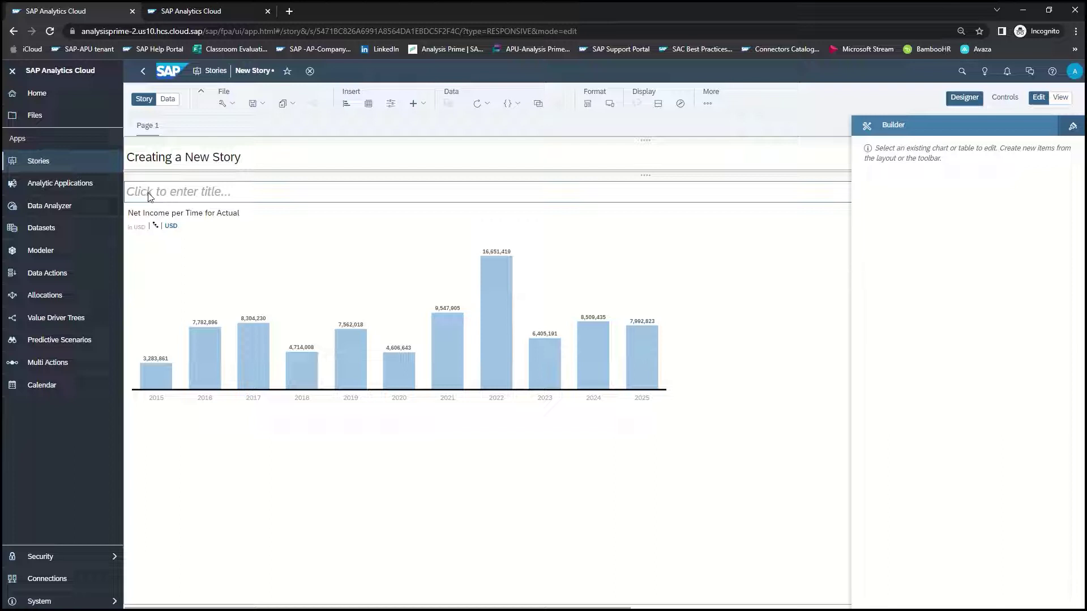
{"action": "left_click", "coordinate": [149, 195]}
{"action": "type", "text": "Net Income Annually"}
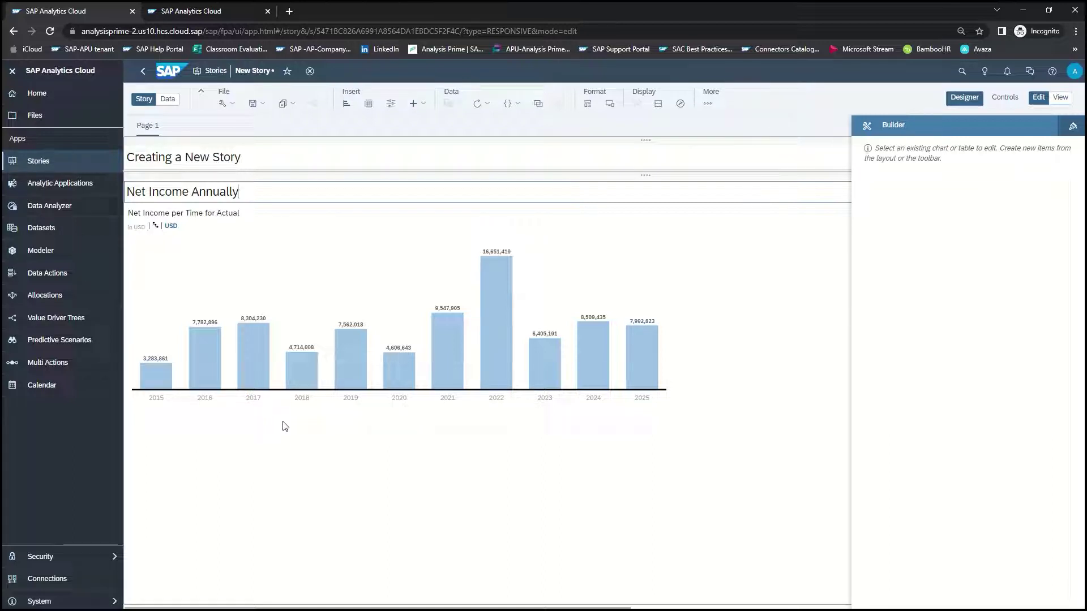
Step: Save the story as APU-ANI in the APU-SAC Tutorials folder
{"action": "left_click", "coordinate": [264, 105]}
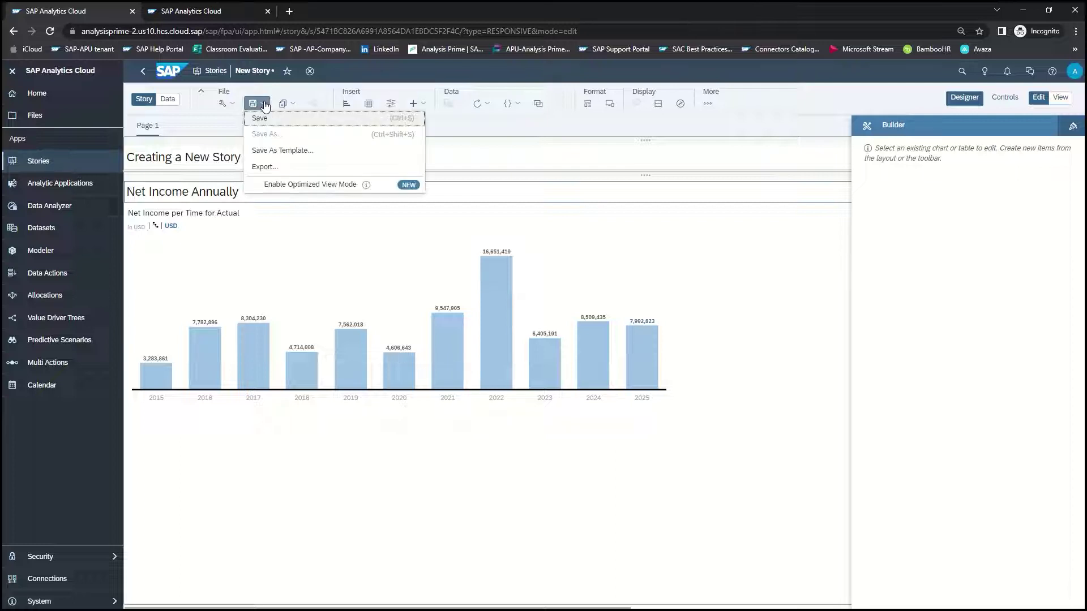
{"action": "left_click", "coordinate": [261, 123]}
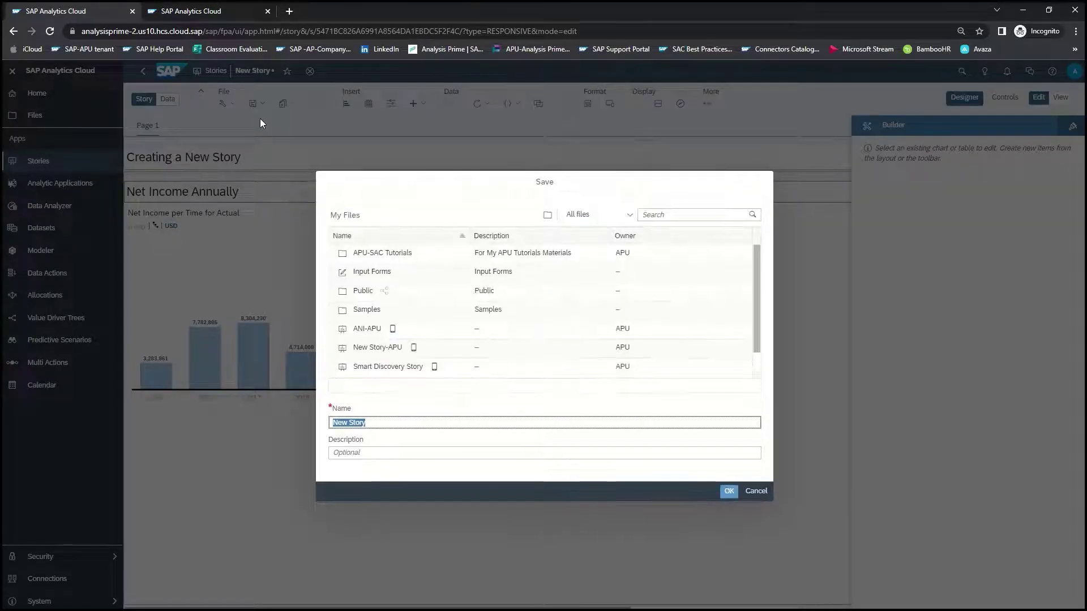
{"action": "left_click", "coordinate": [378, 254]}
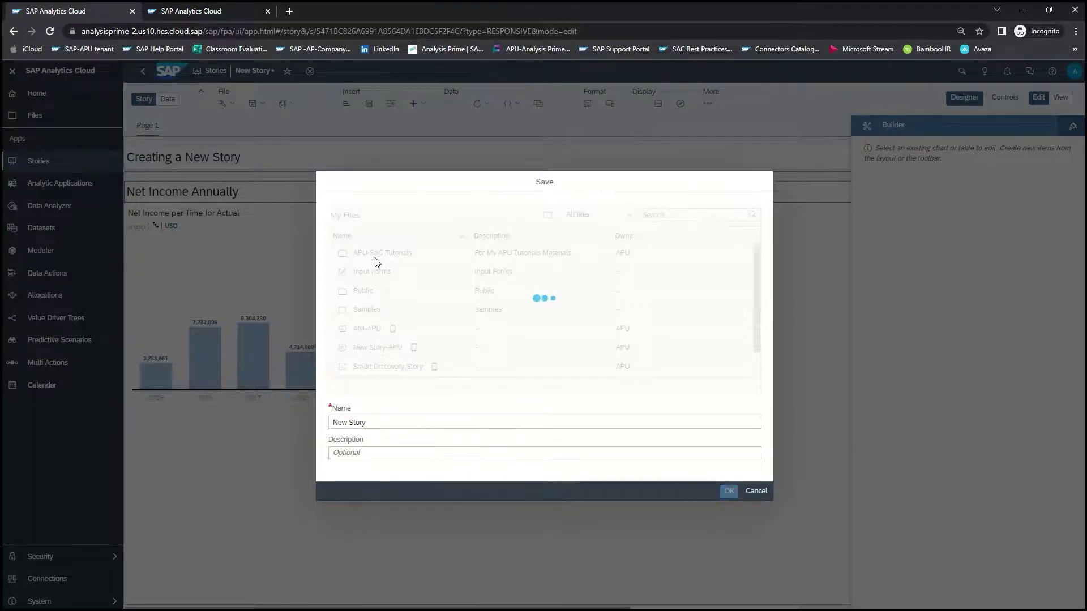
{"action": "left_click", "coordinate": [369, 420]}
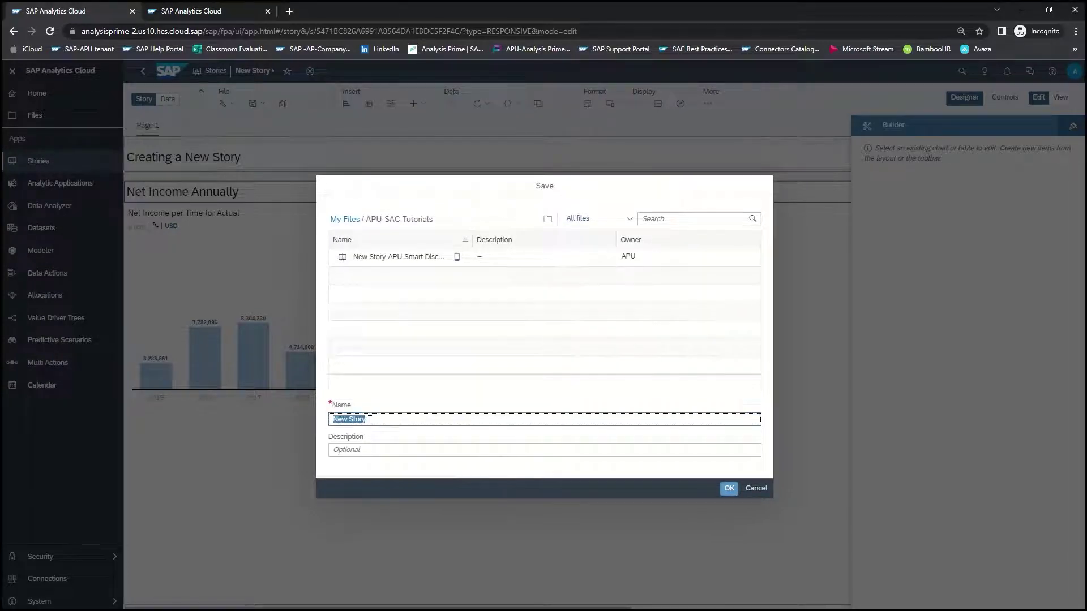
{"action": "left_click_drag", "start_coordinate": [372, 419], "coordinate": [327, 420]}
{"action": "type", "text": "APU-ANI"}
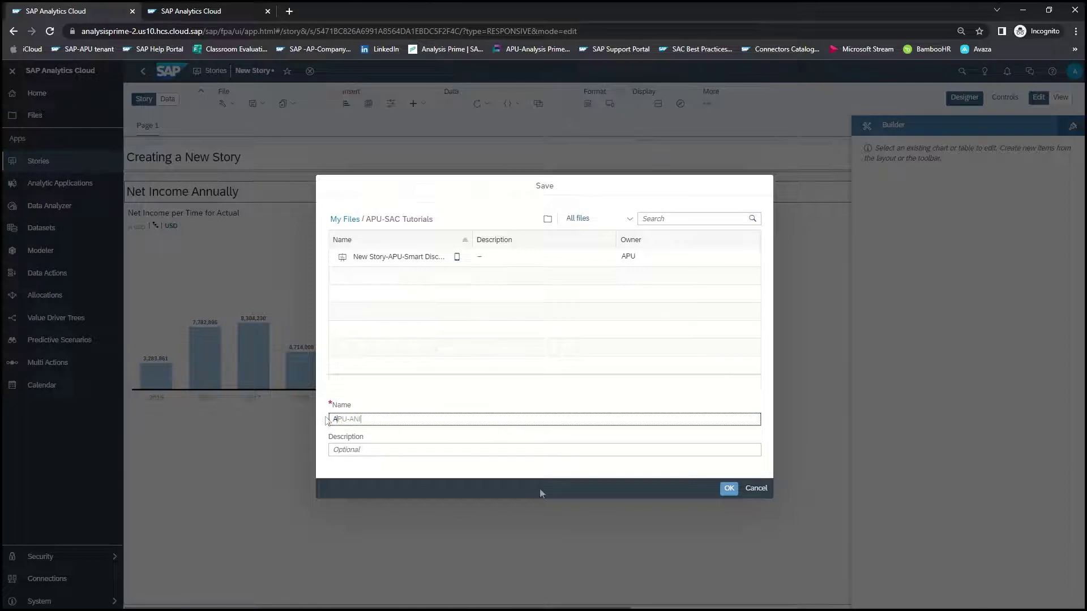
{"action": "left_click", "coordinate": [729, 490]}
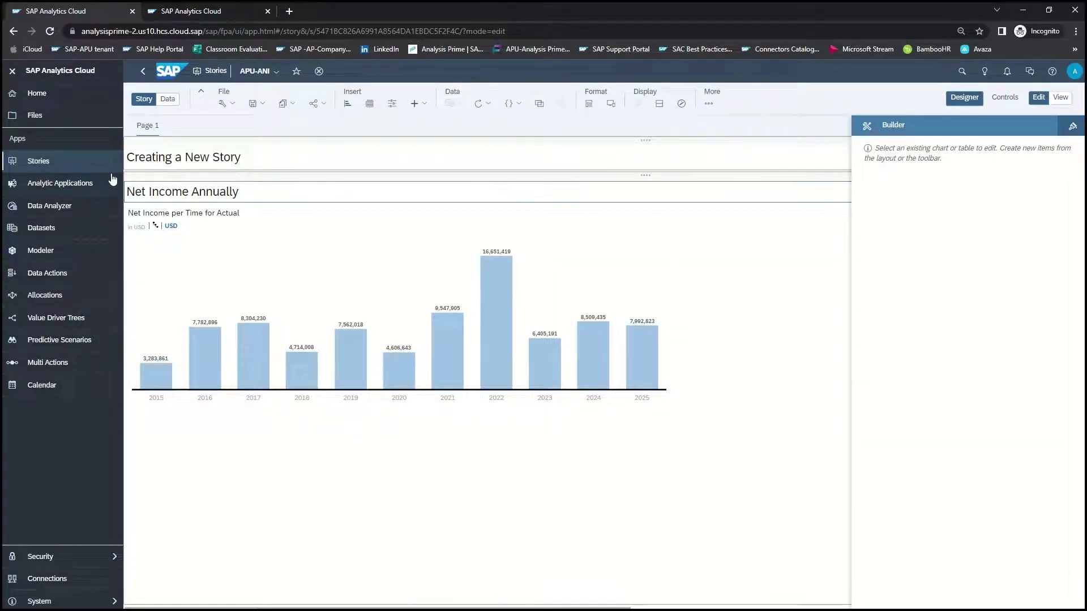
Step: Return to the home page and browse My Files to the APU-SAC Tutorials folder to check for the saved story
{"action": "left_click", "coordinate": [36, 96]}
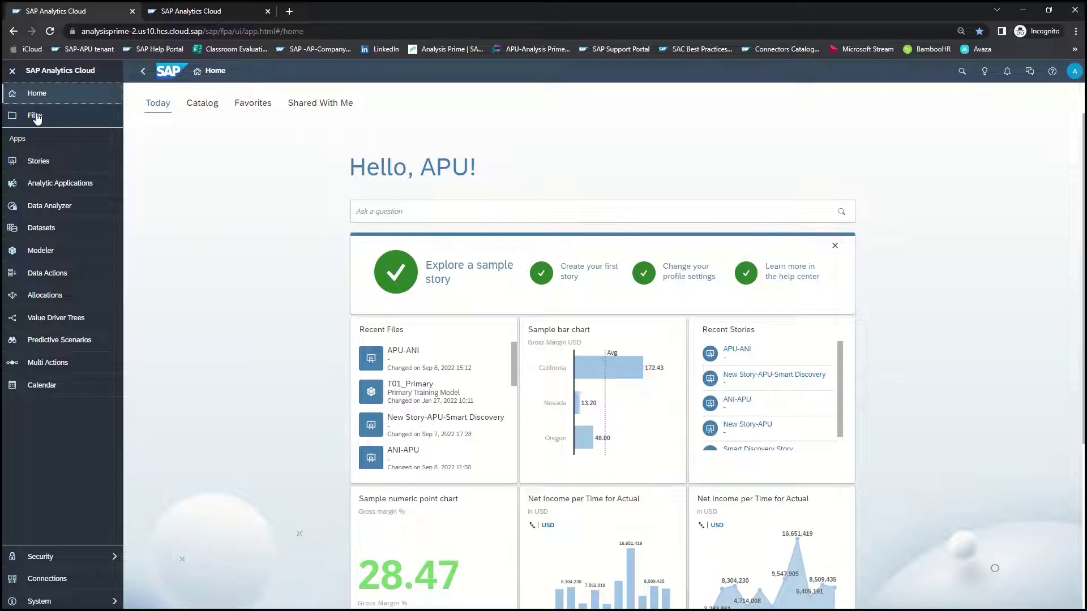
{"action": "left_click", "coordinate": [36, 117]}
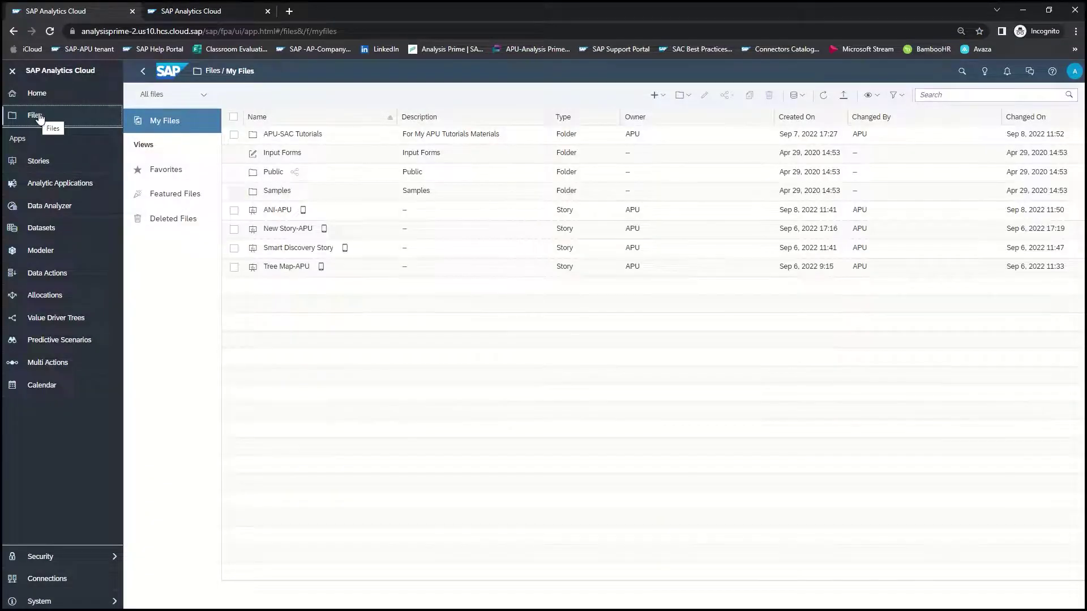
{"action": "left_click", "coordinate": [274, 136]}
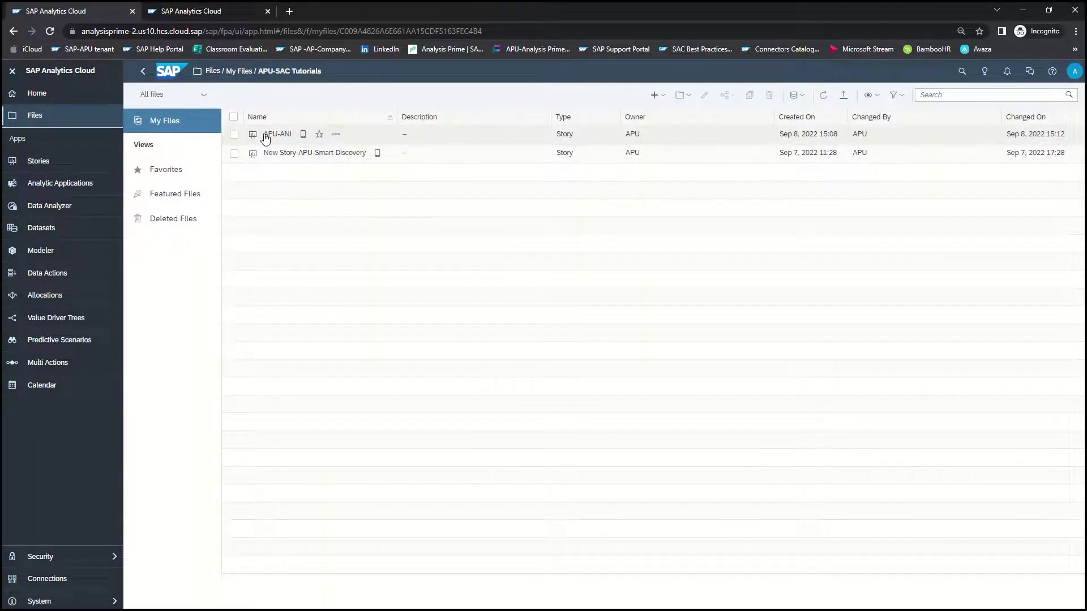
Step: Go back to the home page and open the APU-ANI story from the recent files of the Stories app
{"action": "left_click", "coordinate": [37, 94]}
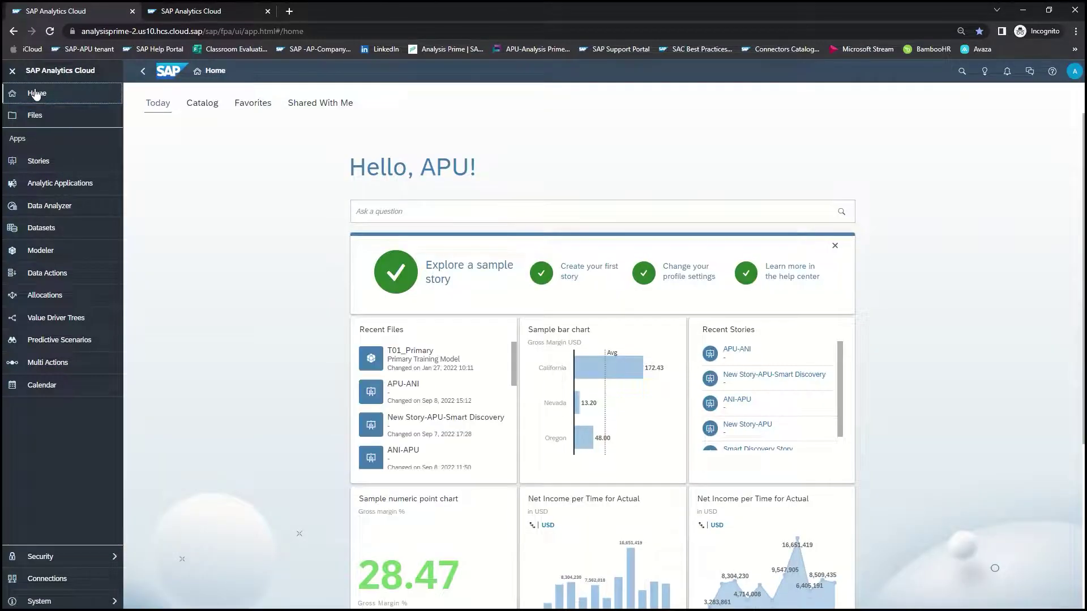
{"action": "left_click", "coordinate": [38, 162]}
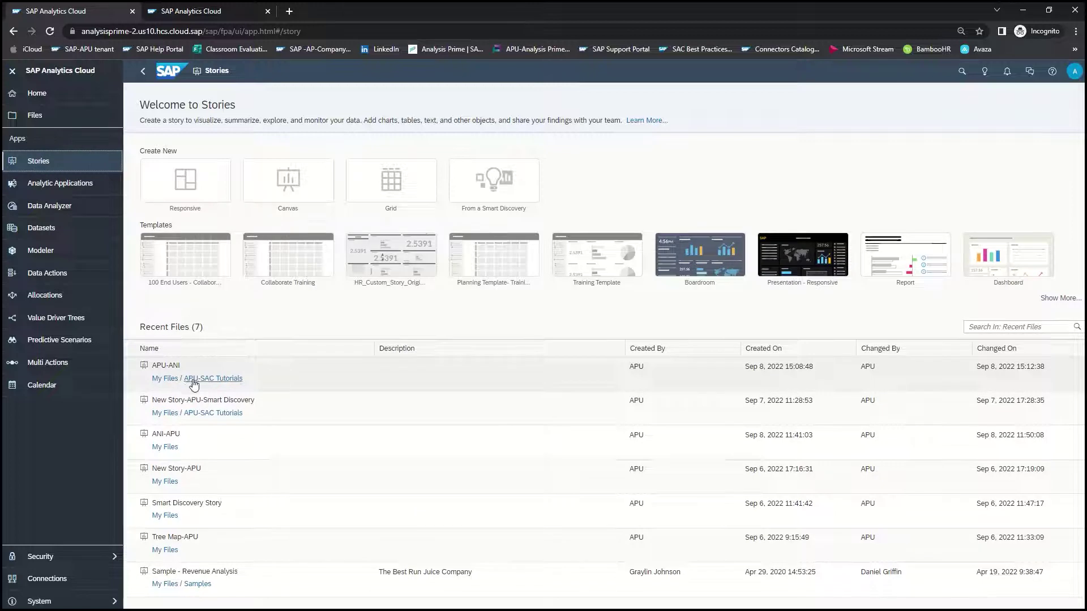
{"action": "left_click", "coordinate": [165, 366]}
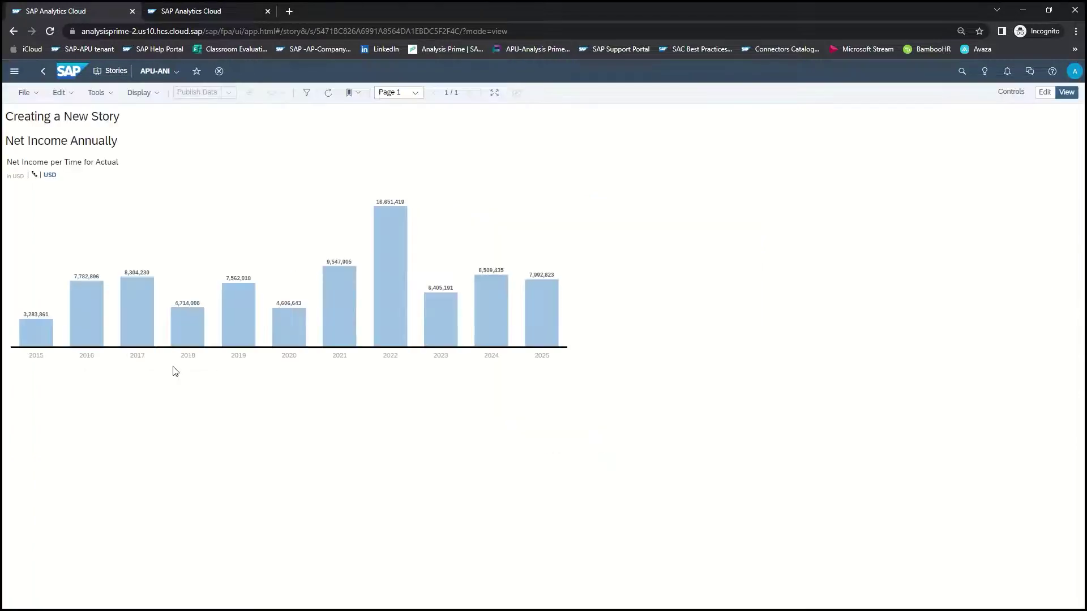